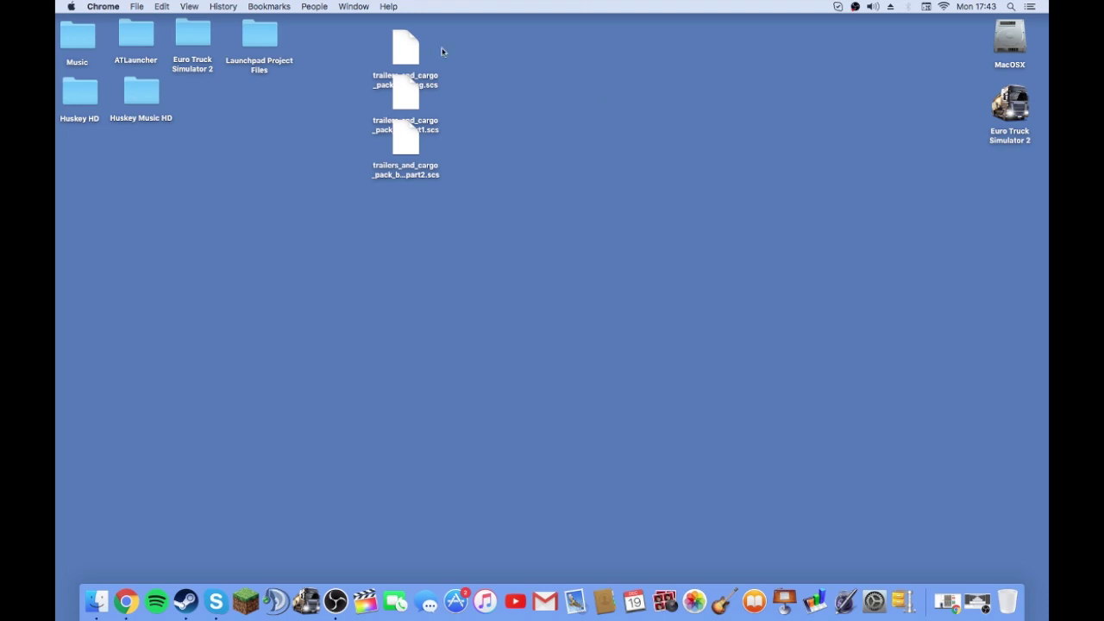
- Drag the part2.scs and part1.scs icons down so all three trailers_and_cargo files stand apart
{"action": "left_click_drag", "start_coordinate": [359, 40], "coordinate": [463, 160]}
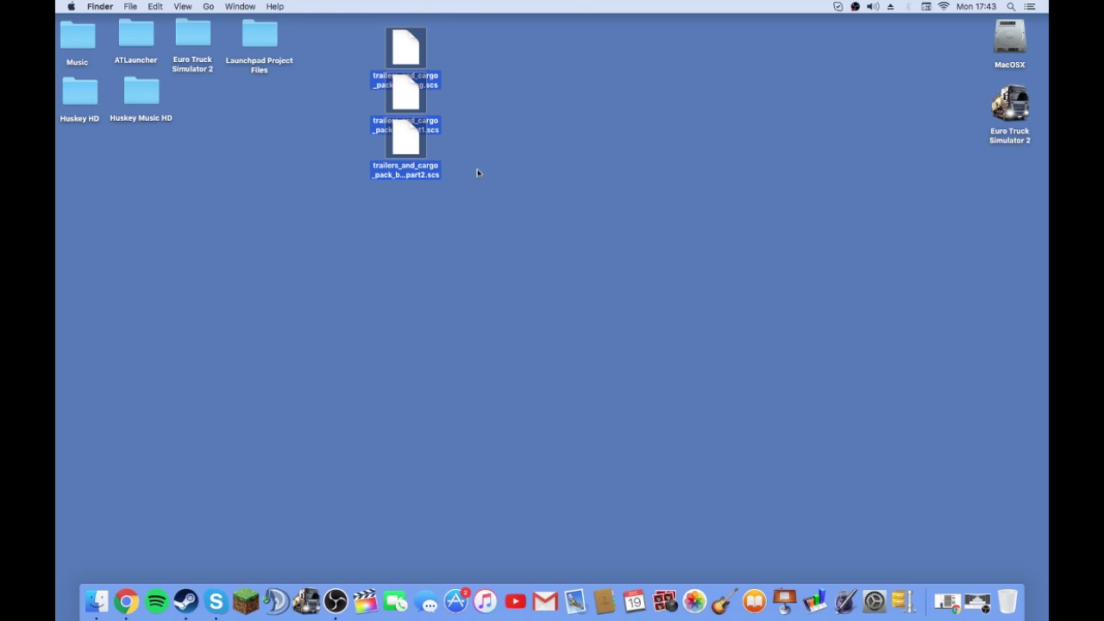
{"action": "left_click", "coordinate": [477, 172]}
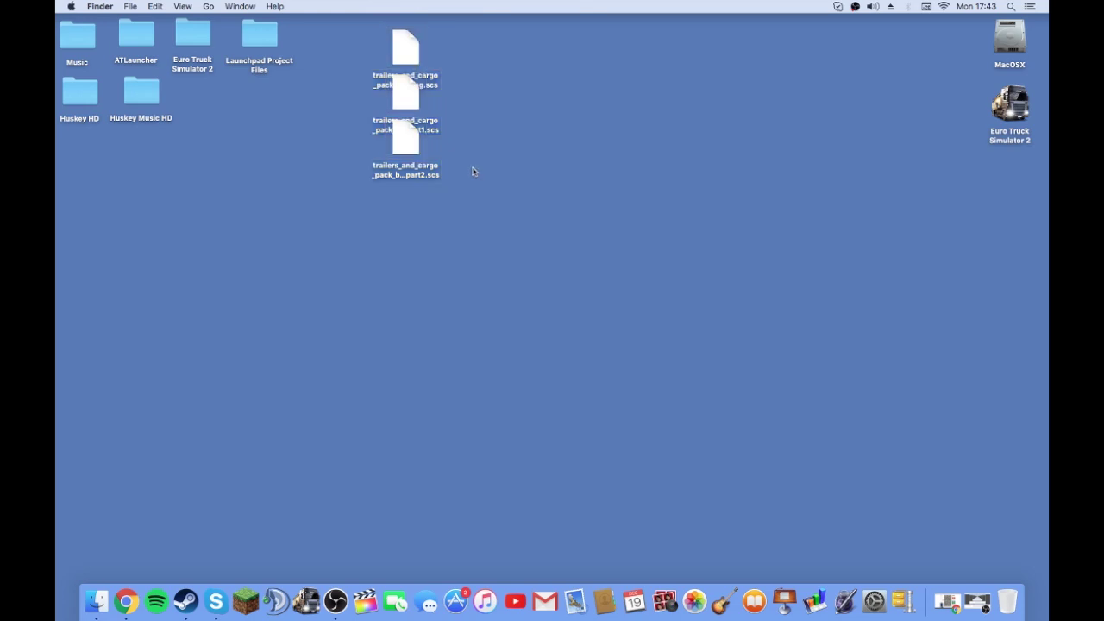
{"action": "left_click_drag", "start_coordinate": [412, 148], "coordinate": [414, 172]}
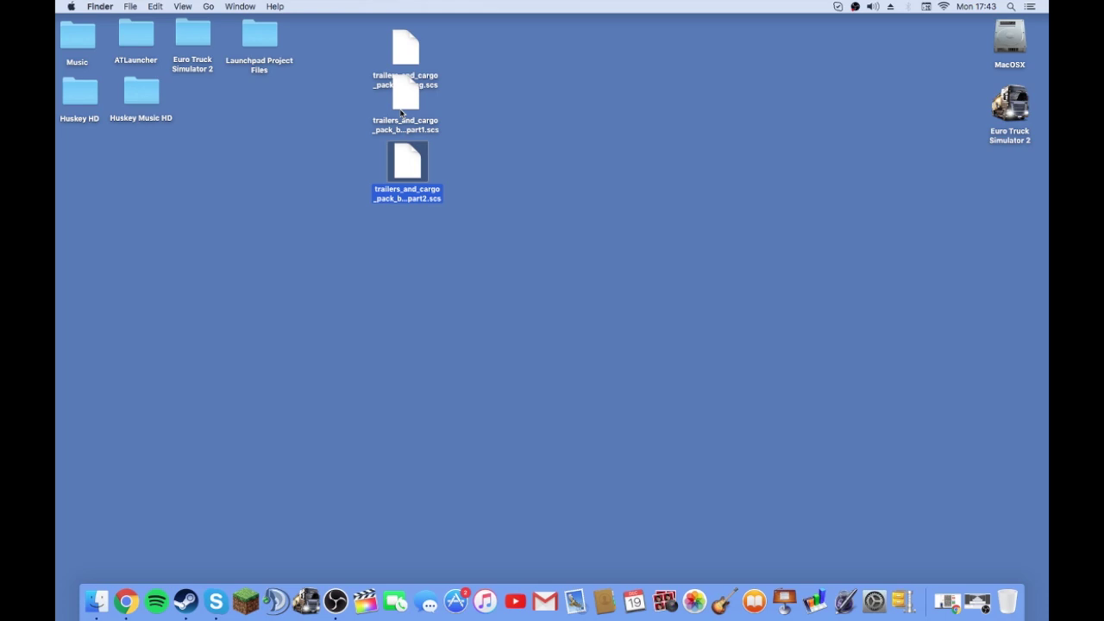
{"action": "left_click_drag", "start_coordinate": [397, 120], "coordinate": [401, 133]}
{"action": "left_click", "coordinate": [488, 155]}
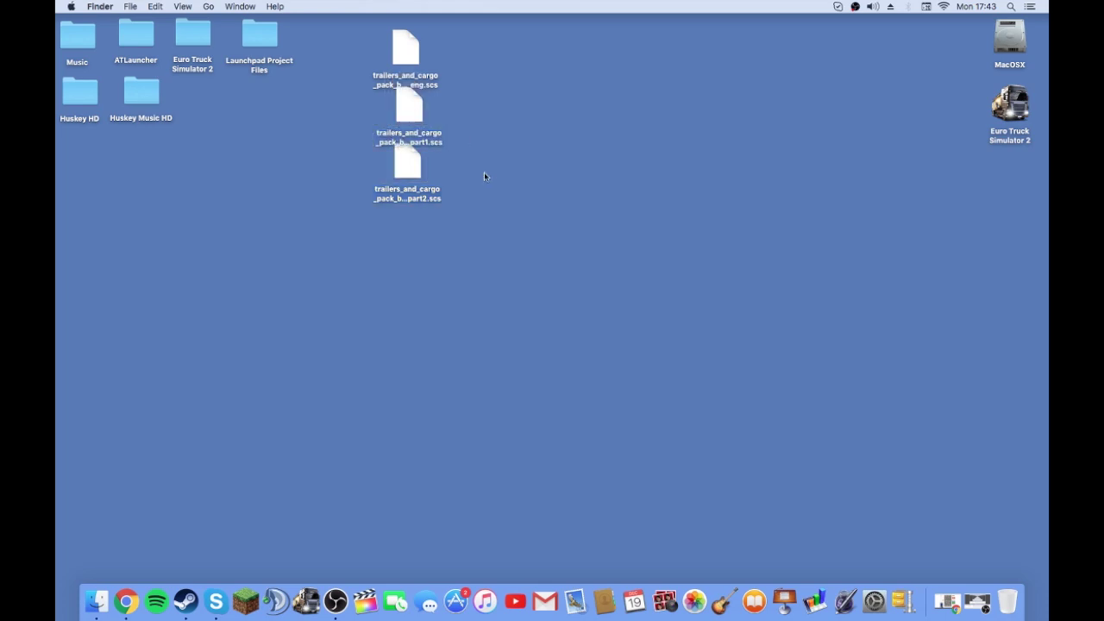
- Bring Chrome's ets2.lt page for Trailers and Cargo Pack by Jazzycat v 4.4.1 forward and scroll through it
{"action": "left_click", "coordinate": [136, 606]}
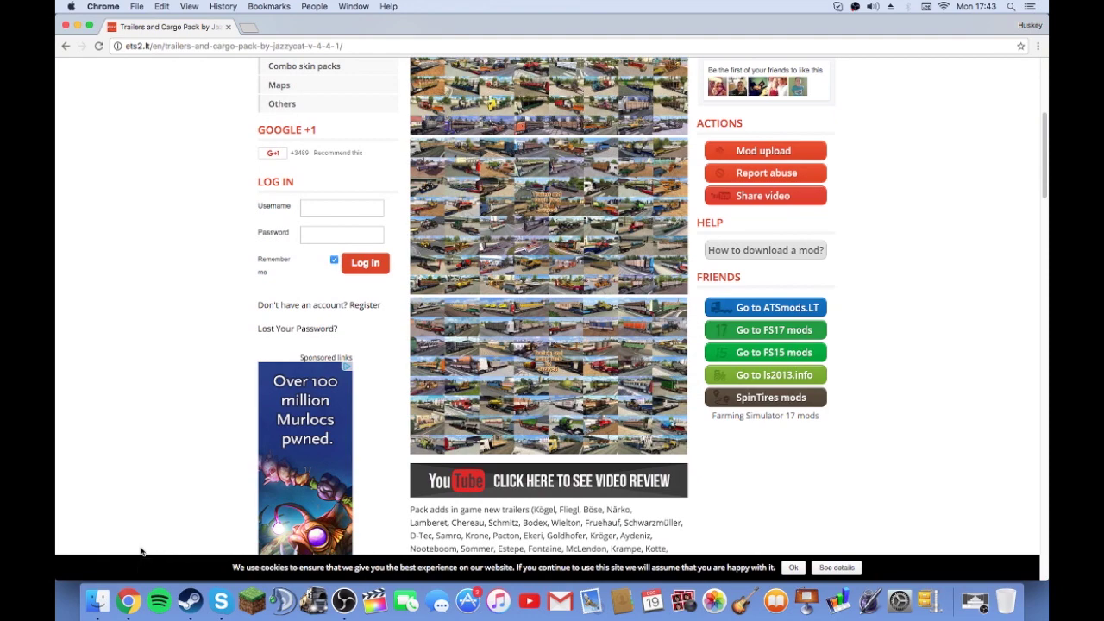
{"action": "scroll", "coordinate": [373, 428], "scroll_direction": "up", "scroll_amount": 3}
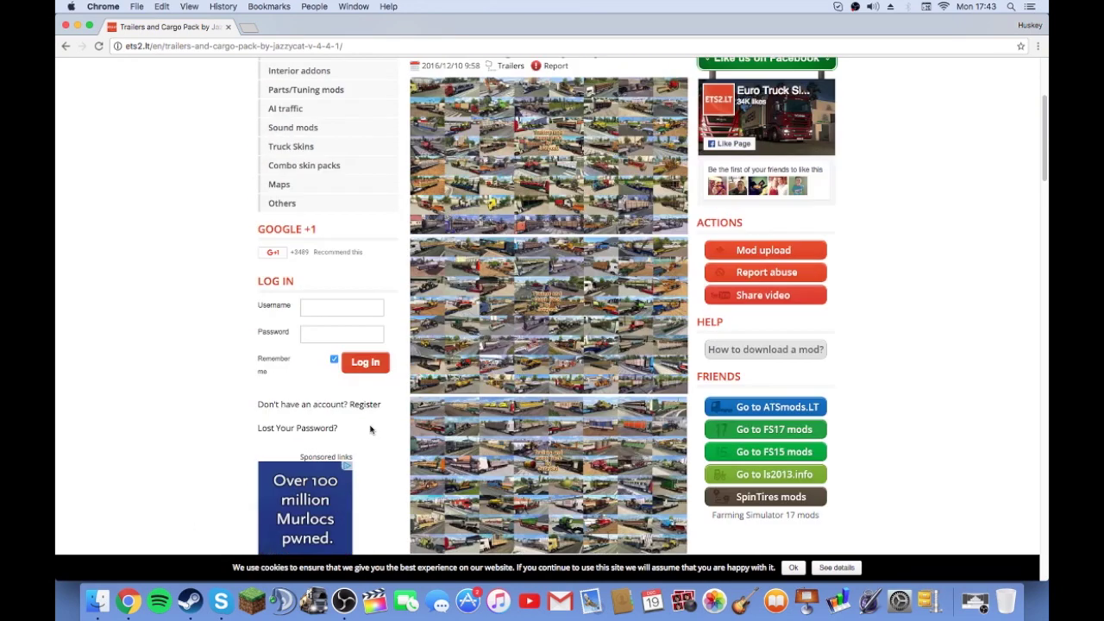
{"action": "scroll", "coordinate": [370, 428], "scroll_direction": "up", "scroll_amount": 5}
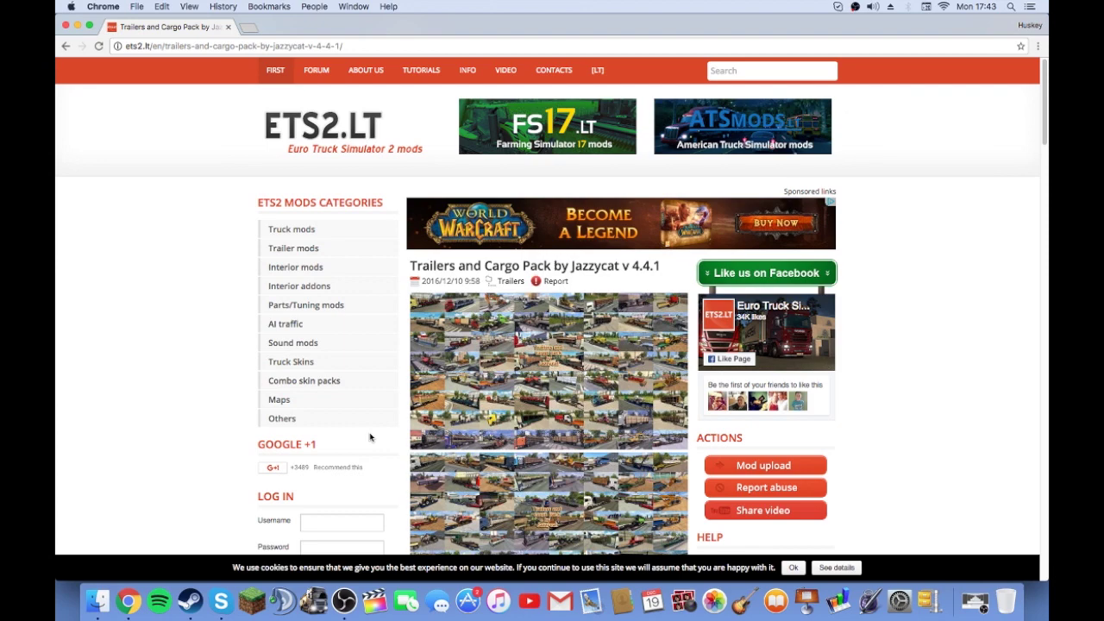
{"action": "scroll", "coordinate": [384, 438], "scroll_direction": "down", "scroll_amount": 8}
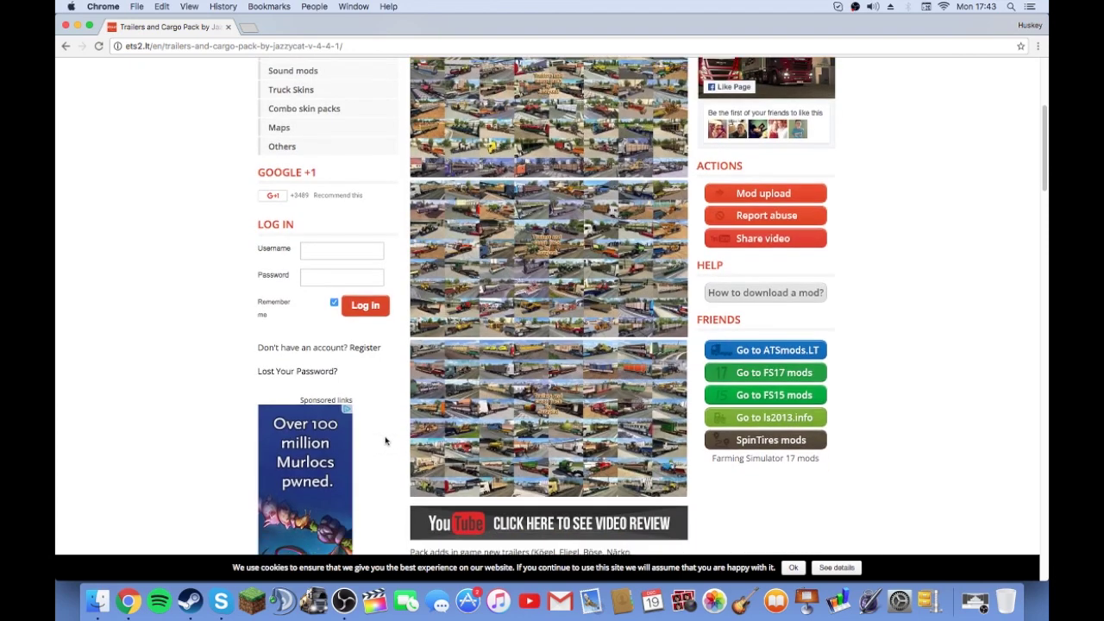
- Open a Finder window and jump to ~/Library/Application Support with Go to Folder
{"action": "left_click", "coordinate": [1004, 601]}
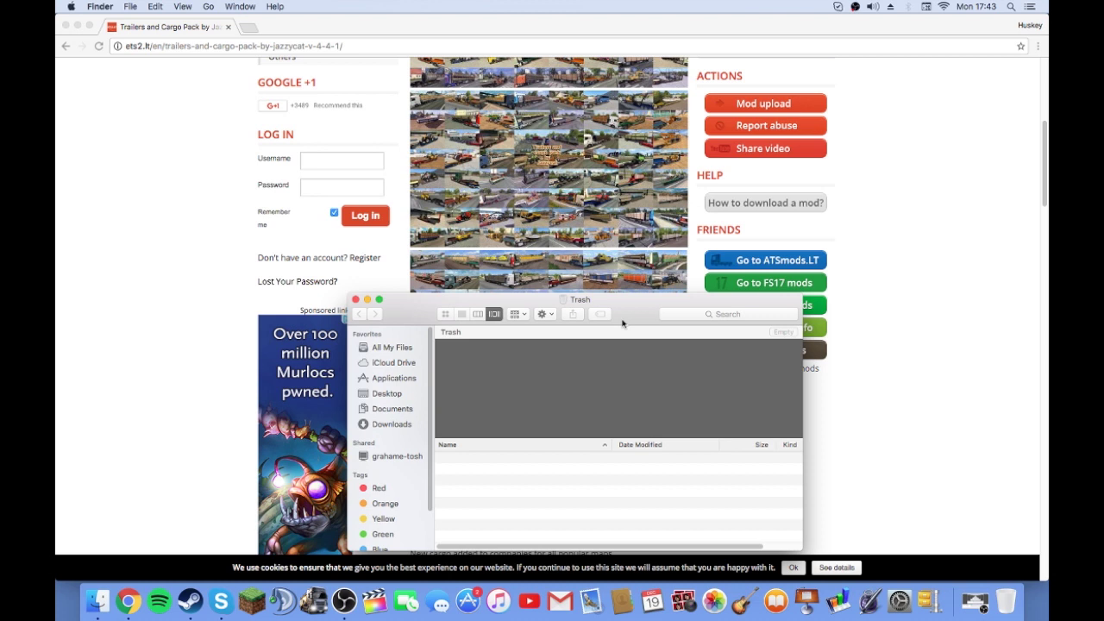
{"action": "key", "text": "super+shift+g"}
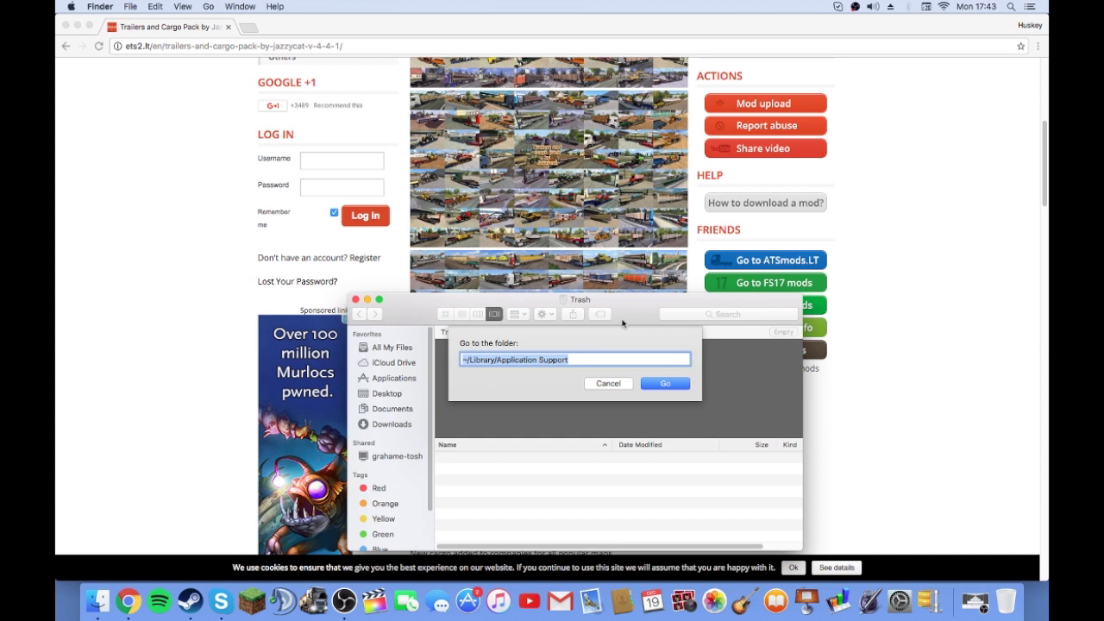
{"action": "key", "text": "Return"}
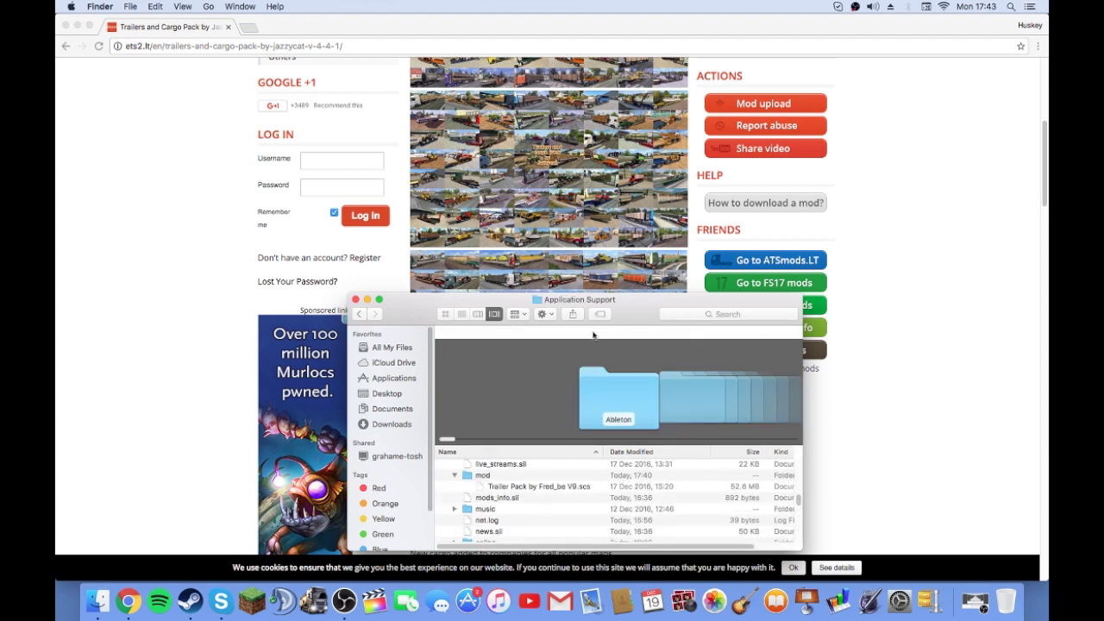
- Move the Finder window higher and enlarge it leftward and upward
{"action": "left_click_drag", "start_coordinate": [395, 301], "coordinate": [380, 125]}
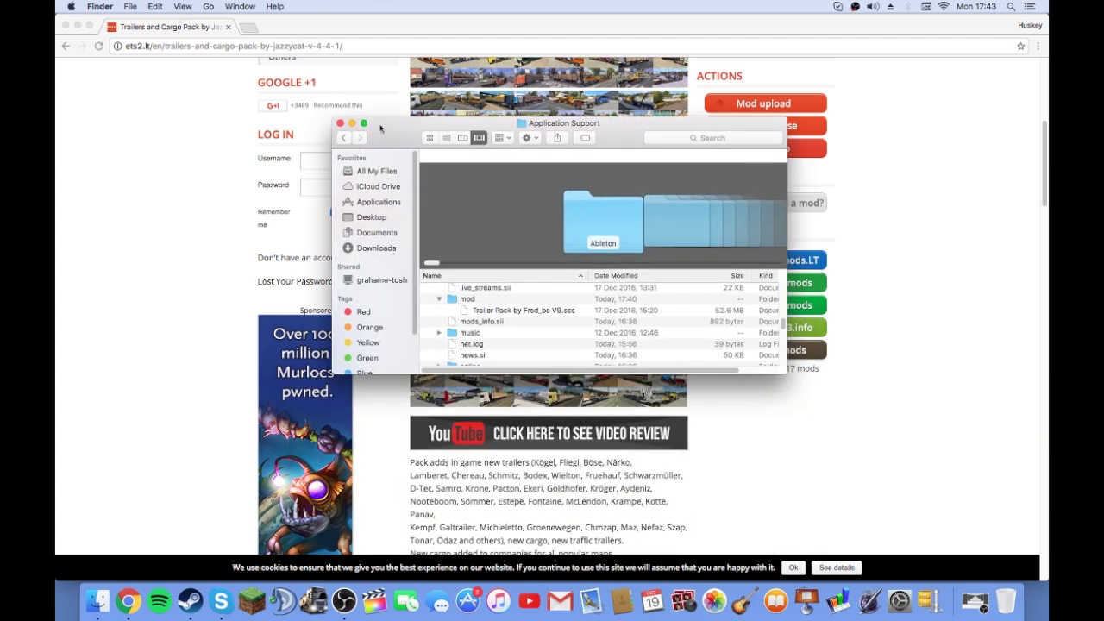
{"action": "left_click_drag", "start_coordinate": [333, 172], "coordinate": [110, 158]}
{"action": "left_click_drag", "start_coordinate": [472, 117], "coordinate": [460, 64]}
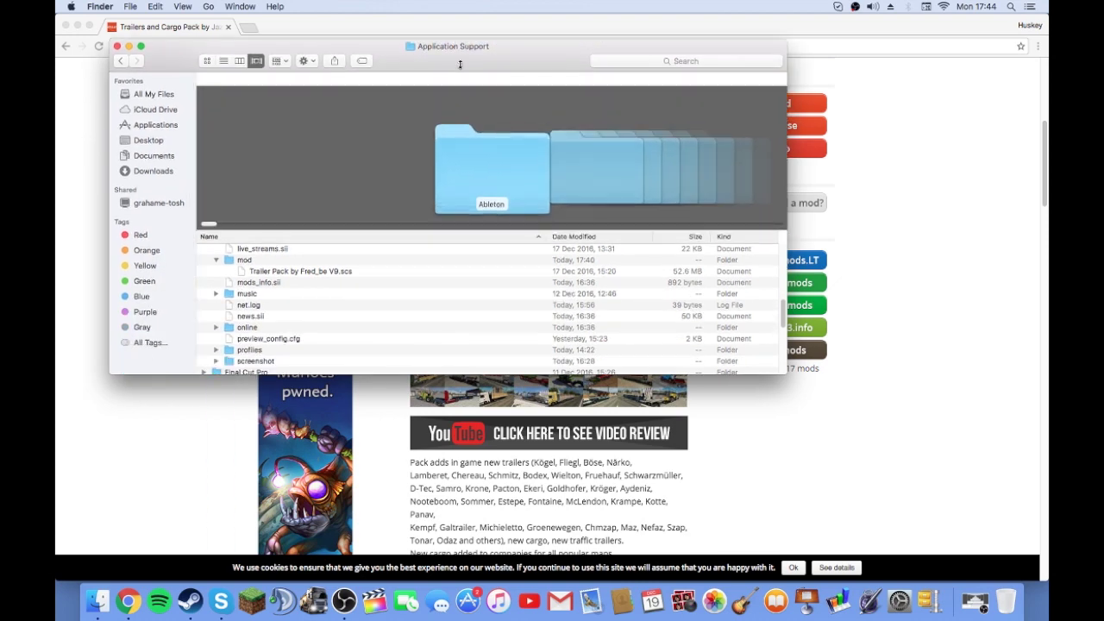
- Select the Euro Truck Simulator 2 mod folder and minimize Chrome to reveal the desktop
{"action": "scroll", "coordinate": [422, 319], "scroll_direction": "up", "scroll_amount": 10}
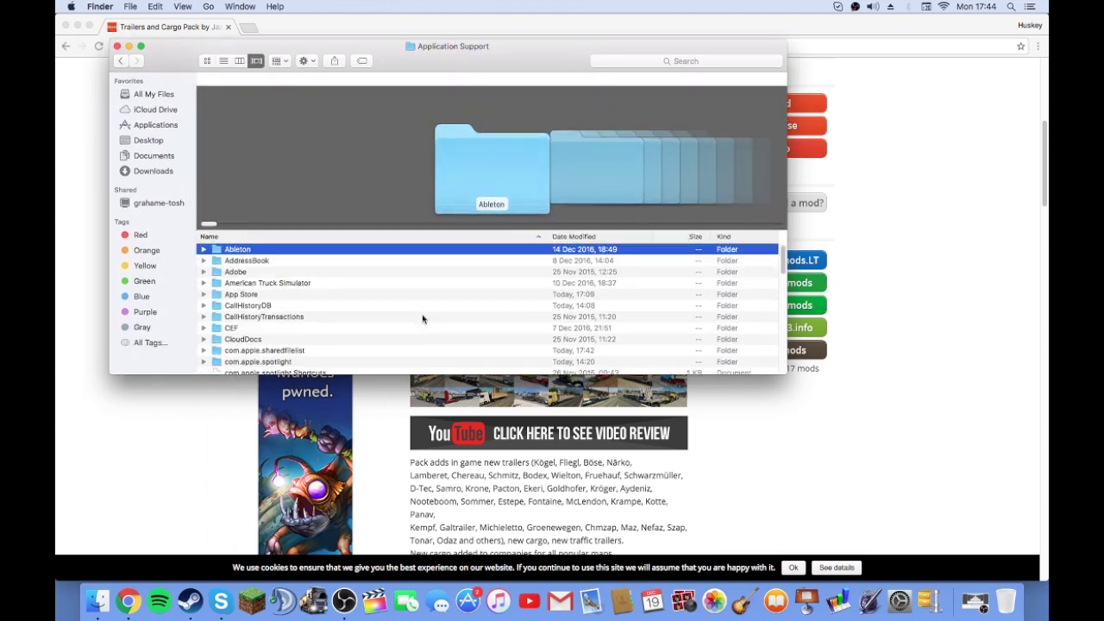
{"action": "scroll", "coordinate": [422, 319], "scroll_direction": "down", "scroll_amount": 8}
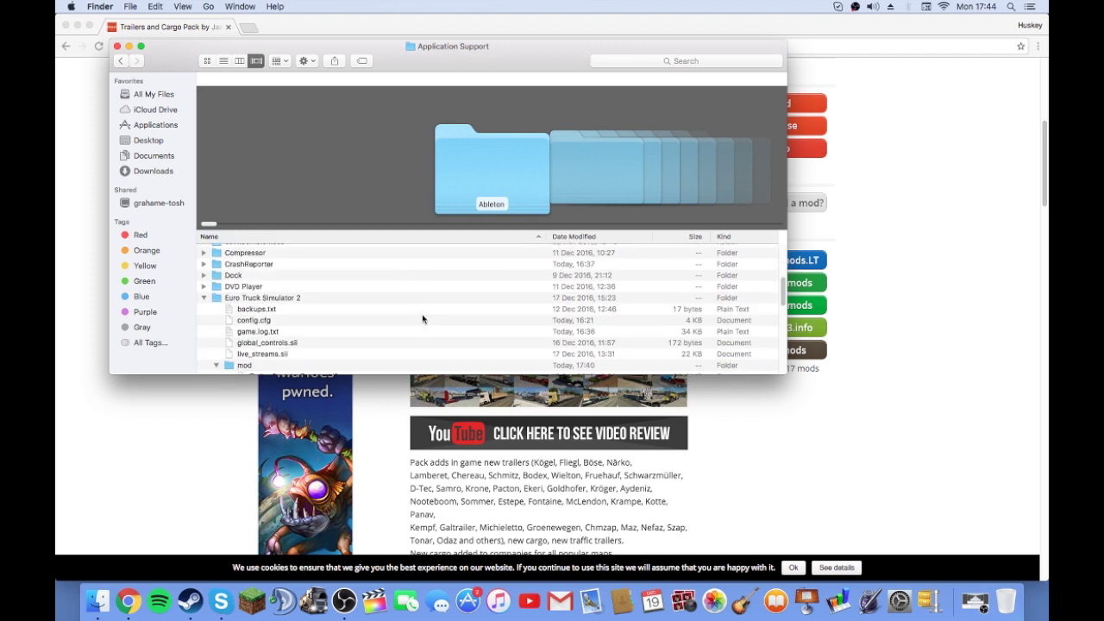
{"action": "scroll", "coordinate": [423, 319], "scroll_direction": "down", "scroll_amount": 3}
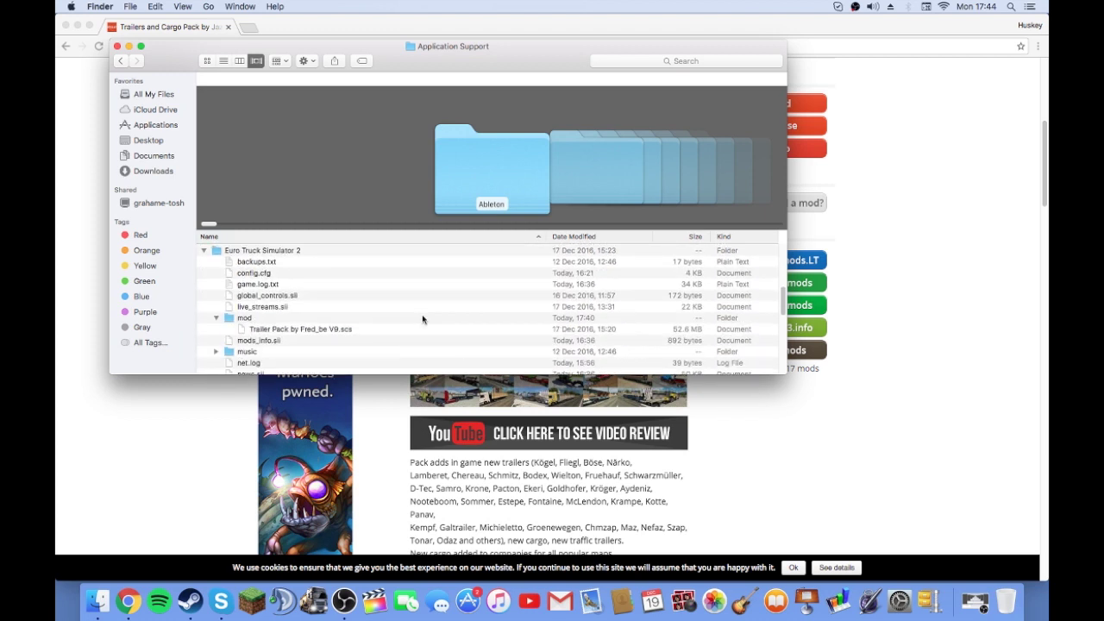
{"action": "left_click", "coordinate": [242, 319]}
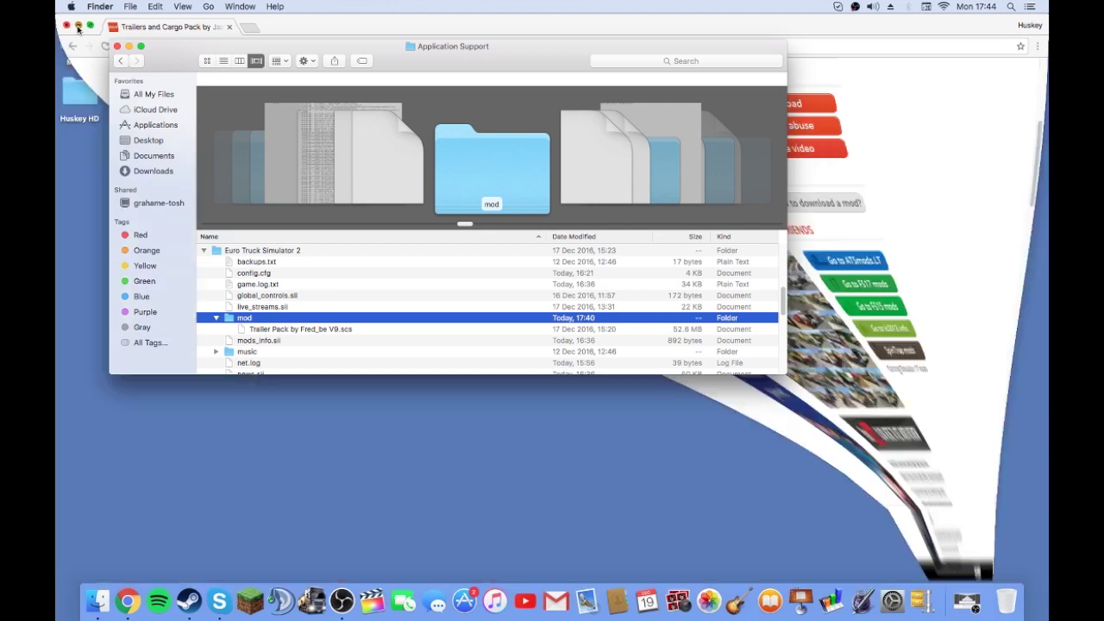
{"action": "left_click", "coordinate": [77, 26]}
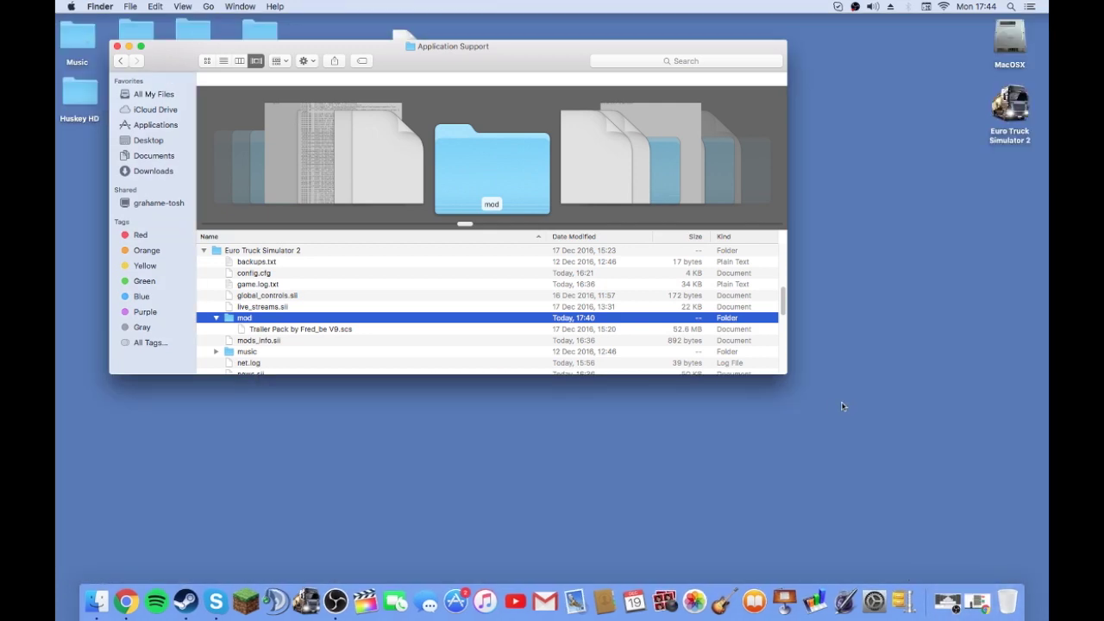
- Lower the Finder window and line up part2, part1 and eng .scs files in a row
{"action": "left_click_drag", "start_coordinate": [550, 62], "coordinate": [632, 242]}
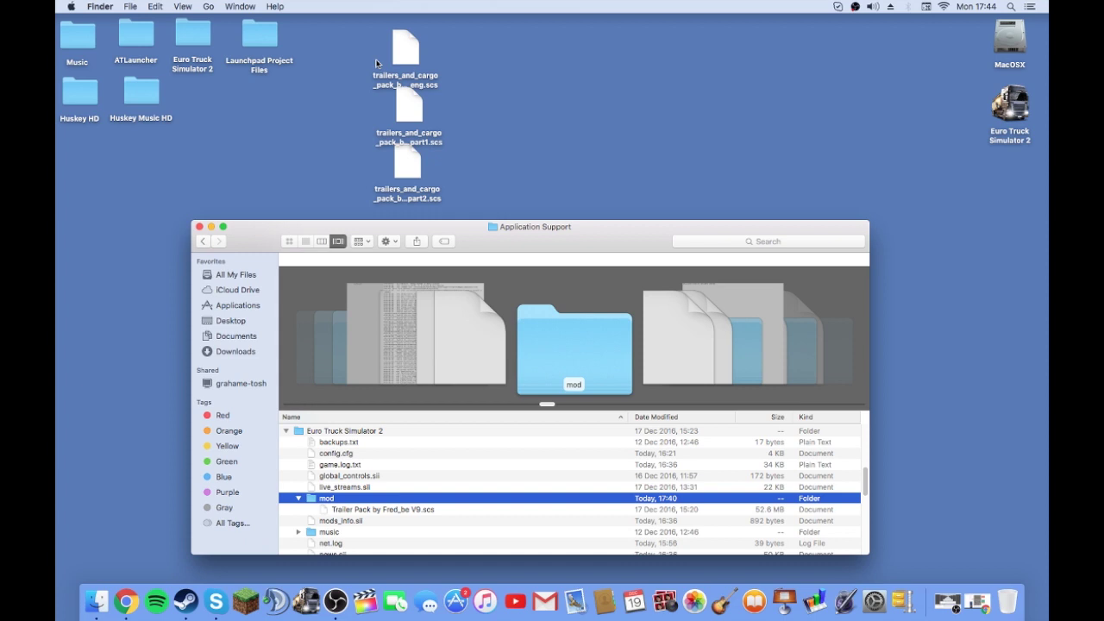
{"action": "left_click_drag", "start_coordinate": [402, 58], "coordinate": [506, 107]}
{"action": "left_click_drag", "start_coordinate": [409, 160], "coordinate": [326, 107]}
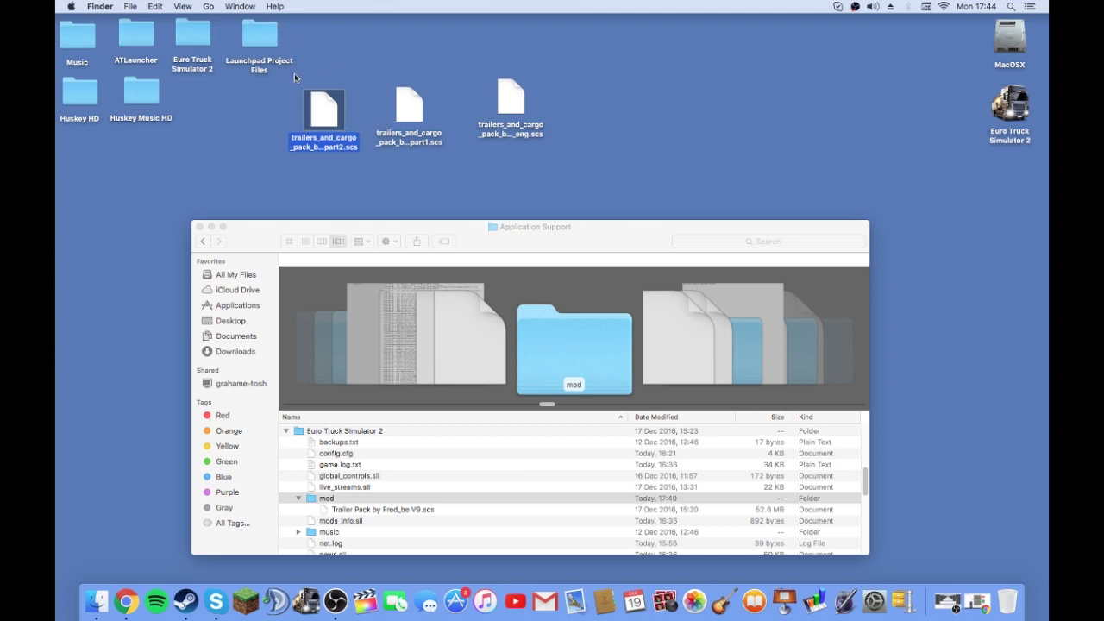
- Drag the eng, part1 and part2 .scs files into Application Support > Euro Truck Simulator 2 > mod
{"action": "left_click_drag", "start_coordinate": [296, 73], "coordinate": [517, 498]}
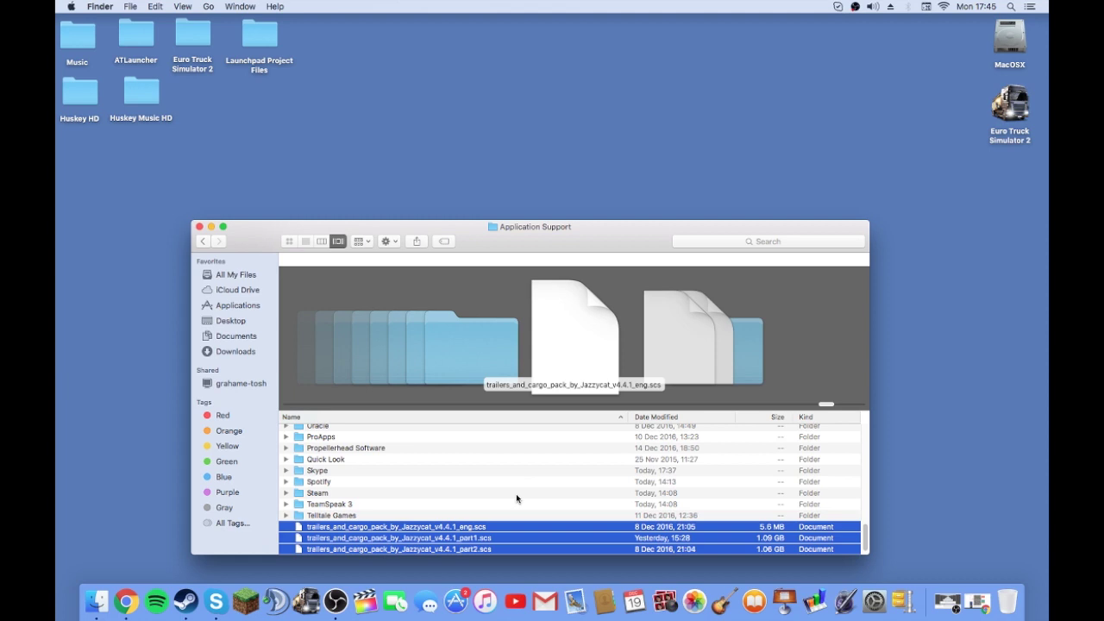
{"action": "scroll", "coordinate": [474, 484], "scroll_direction": "down", "scroll_amount": 1}
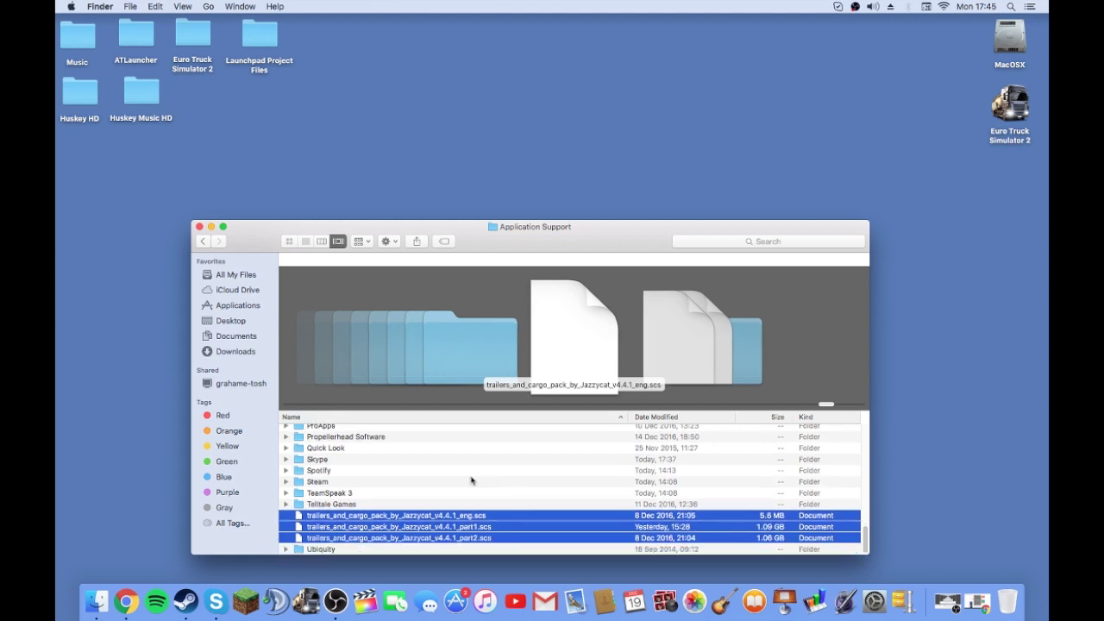
{"action": "scroll", "coordinate": [471, 480], "scroll_direction": "up", "scroll_amount": 3}
{"action": "scroll", "coordinate": [471, 481], "scroll_direction": "down", "scroll_amount": 3}
{"action": "scroll", "coordinate": [471, 480], "scroll_direction": "up", "scroll_amount": 5}
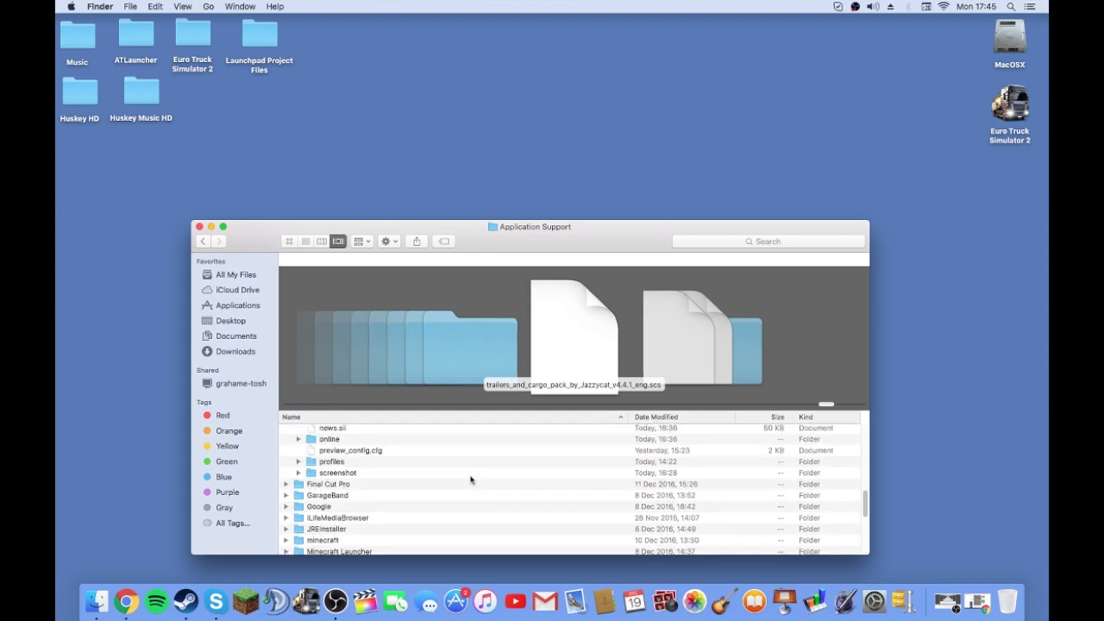
{"action": "scroll", "coordinate": [471, 481], "scroll_direction": "down", "scroll_amount": 10}
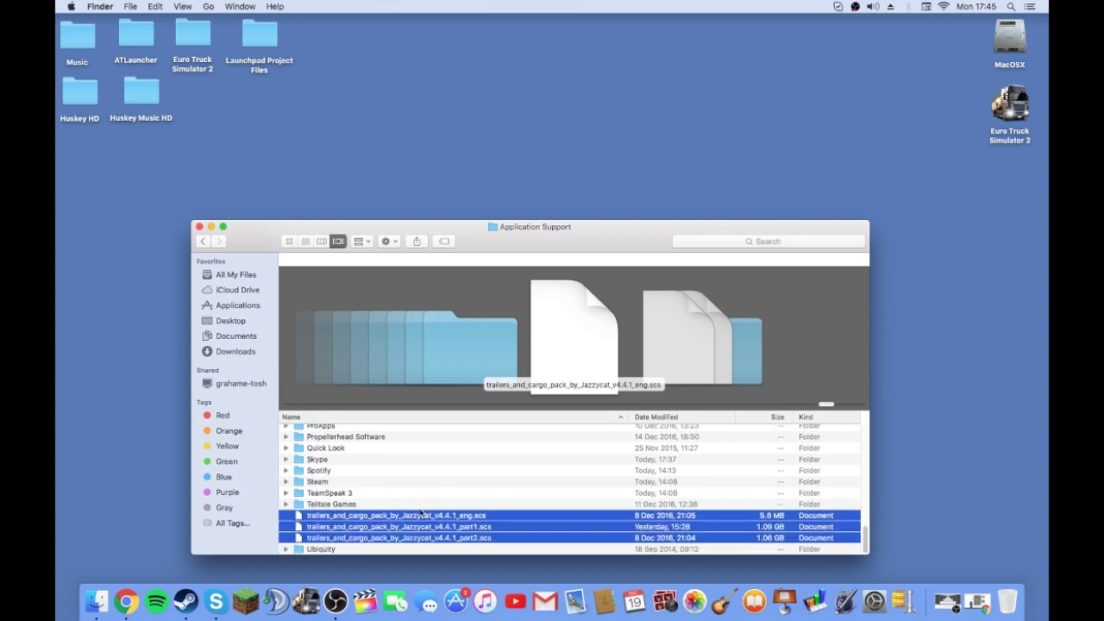
{"action": "left_click_drag", "start_coordinate": [419, 519], "coordinate": [825, 493]}
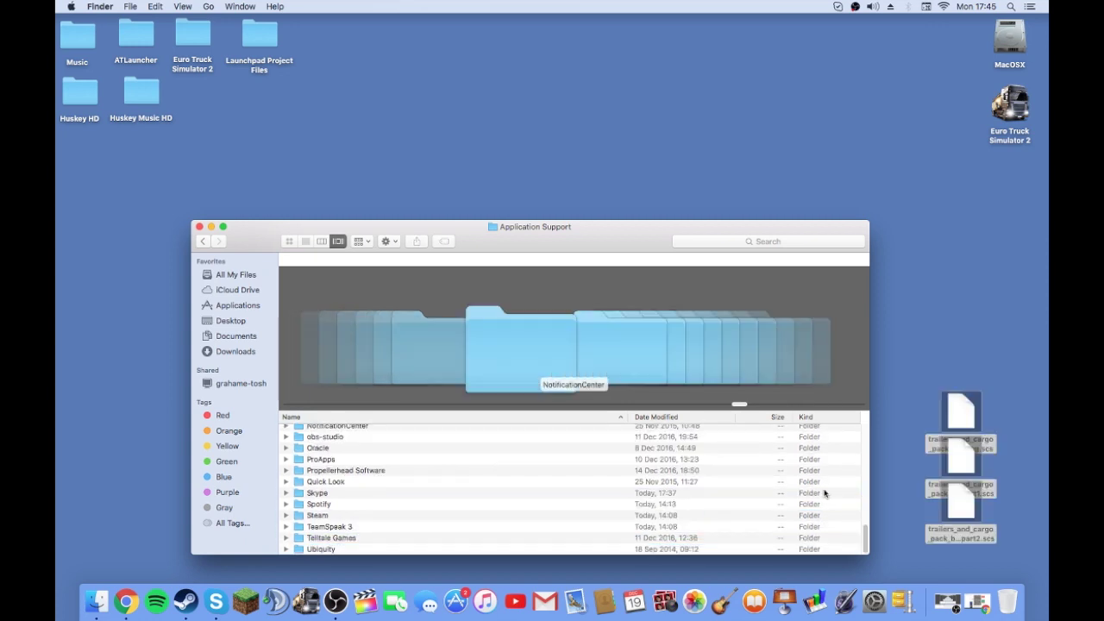
{"action": "scroll", "coordinate": [554, 466], "scroll_direction": "up", "scroll_amount": 5}
{"action": "scroll", "coordinate": [554, 458], "scroll_direction": "down", "scroll_amount": 3}
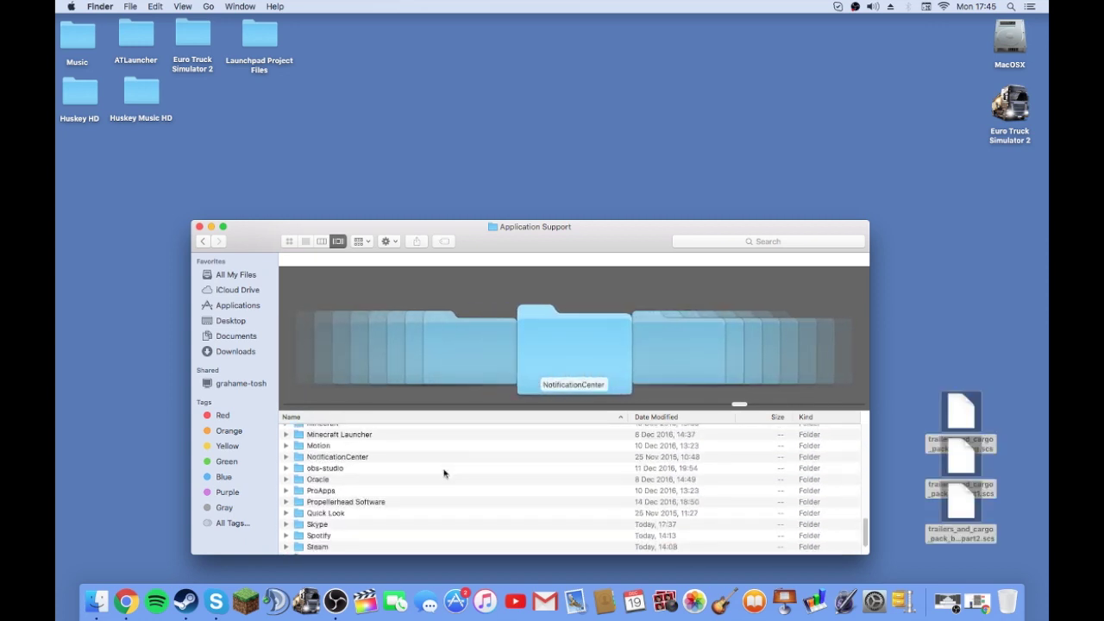
{"action": "scroll", "coordinate": [414, 475], "scroll_direction": "up", "scroll_amount": 10}
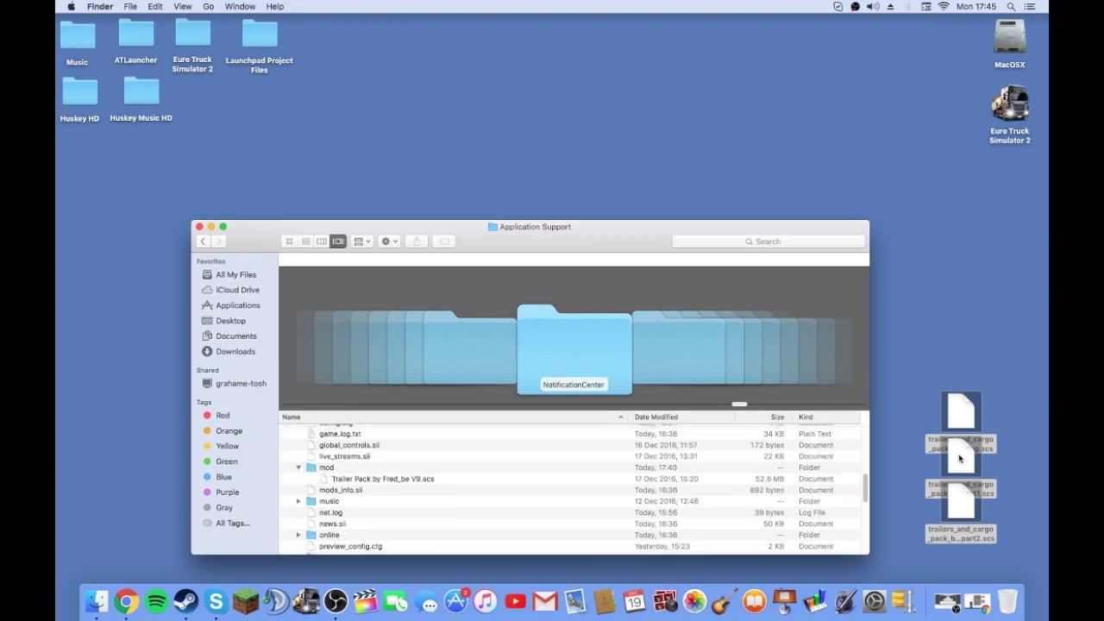
{"action": "left_click_drag", "start_coordinate": [959, 458], "coordinate": [414, 481]}
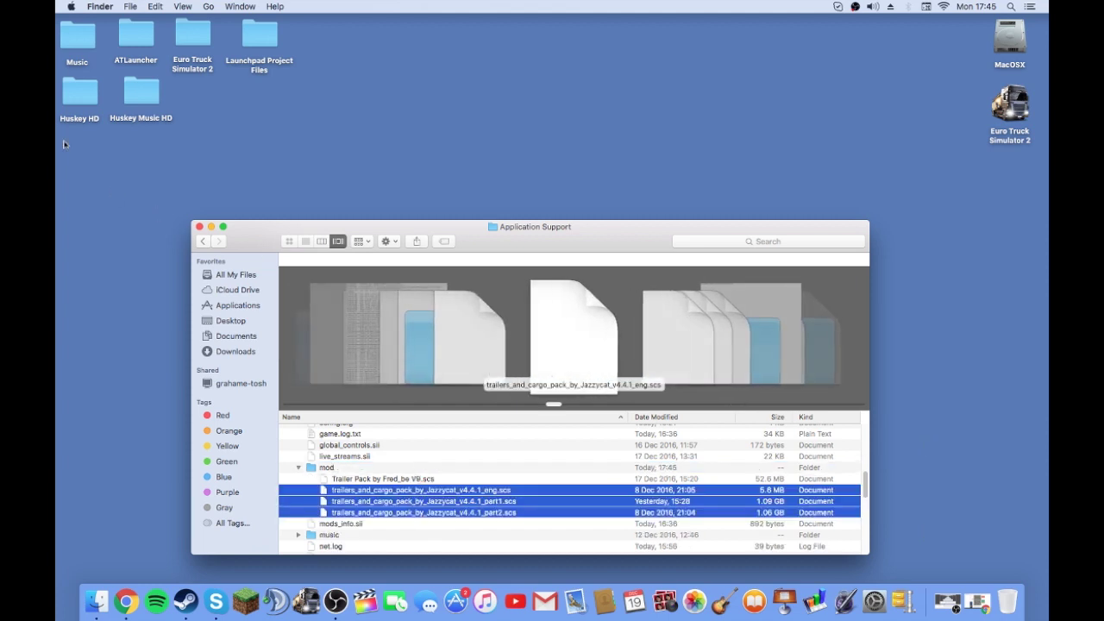
- Close the Application Support window and launch Euro Truck Simulator 2 from the Dock
{"action": "left_click", "coordinate": [198, 226]}
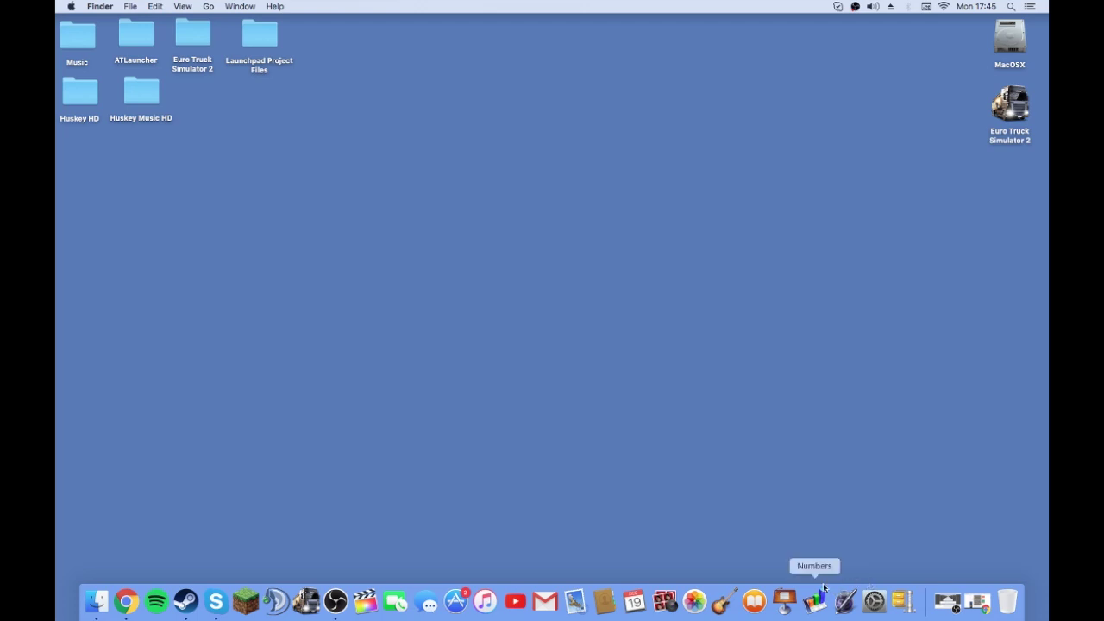
{"action": "left_click", "coordinate": [305, 601]}
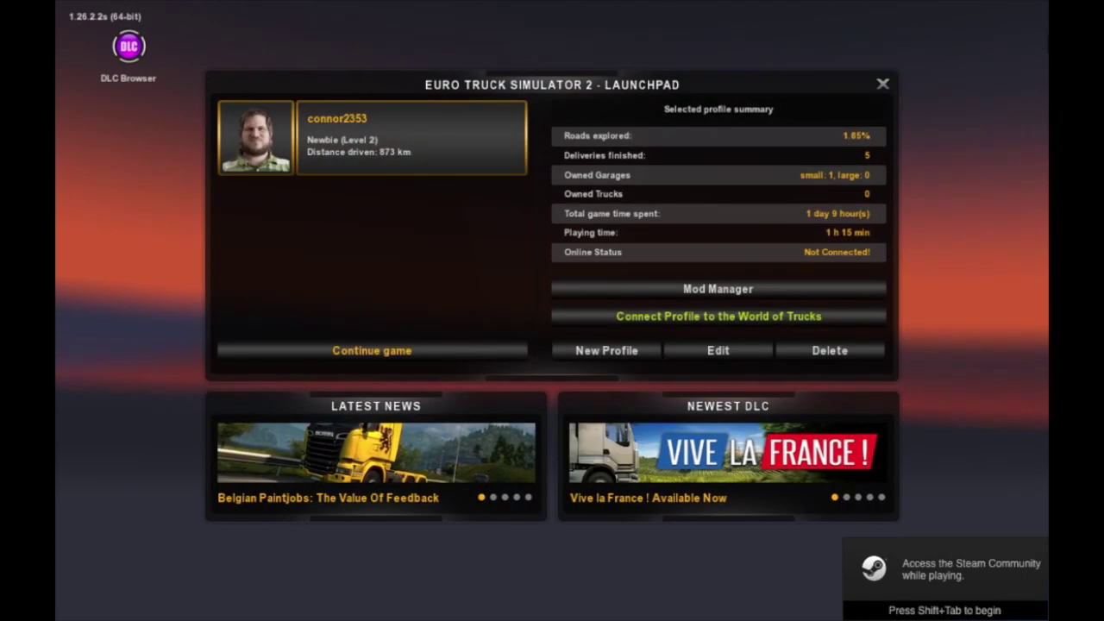
- Check the three Jazzycat packs are active in Mod Manager, exit it, and bring up the quit prompt
{"action": "left_click", "coordinate": [851, 285]}
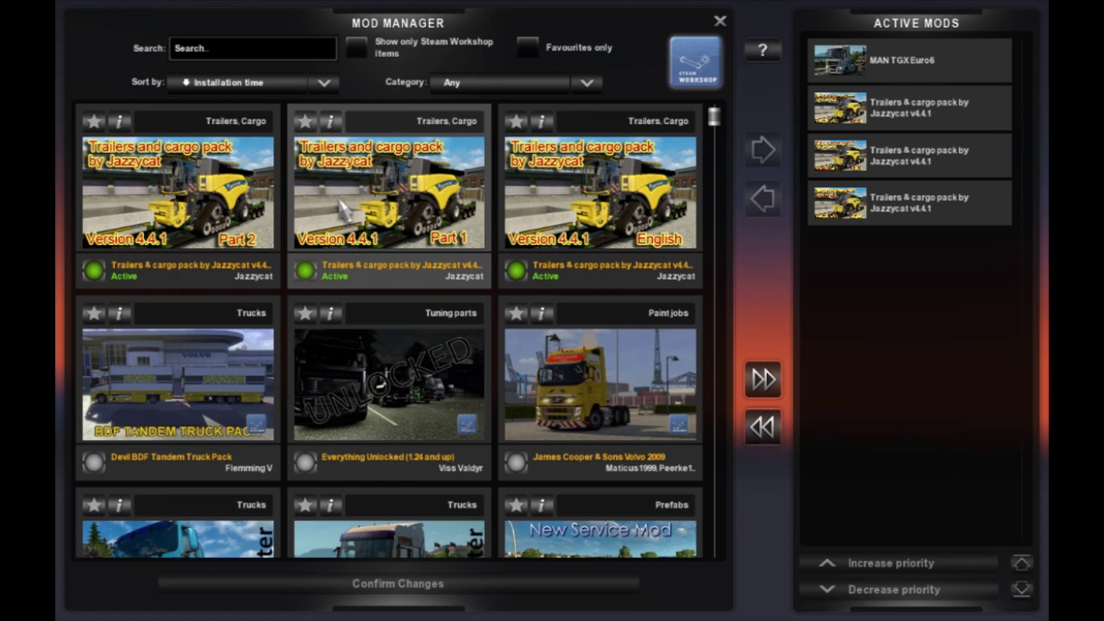
{"action": "key", "text": "Escape"}
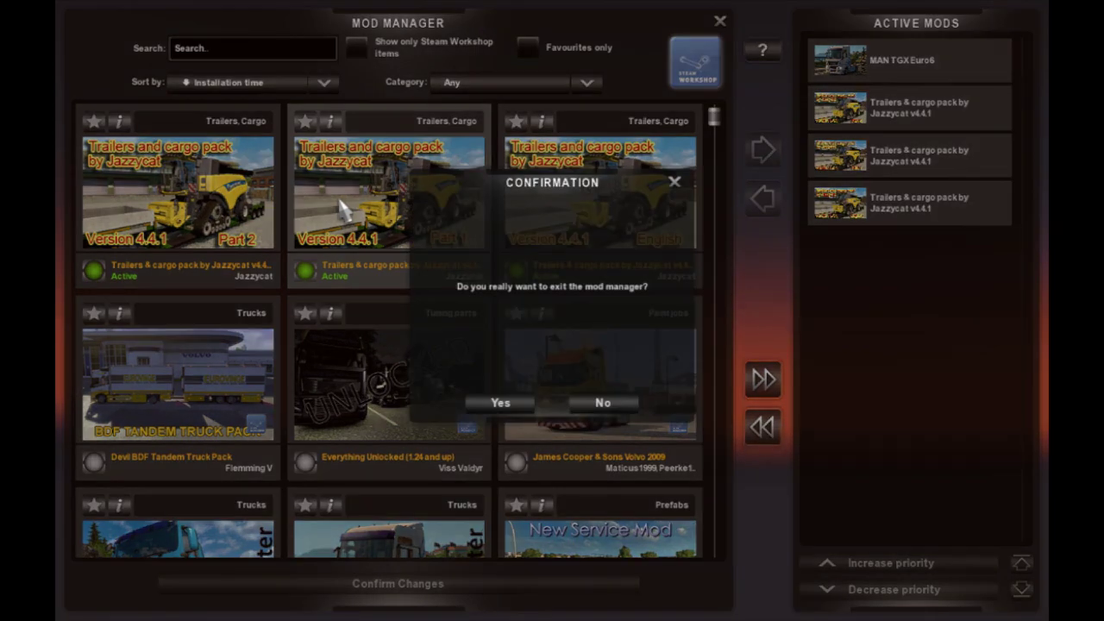
{"action": "left_click", "coordinate": [503, 403]}
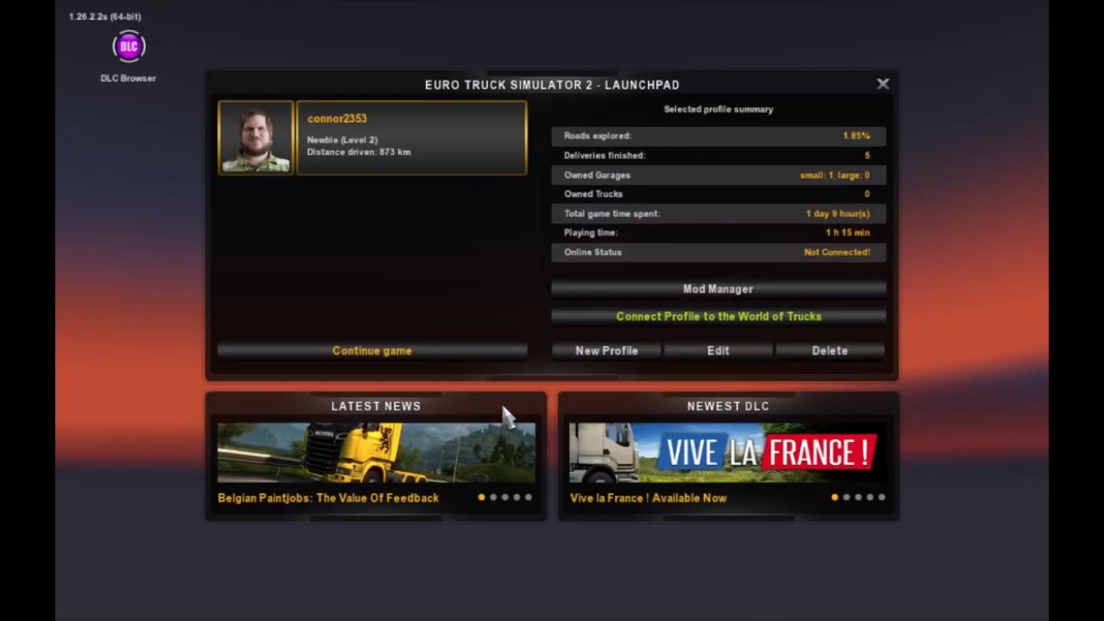
{"action": "key", "text": "Escape"}
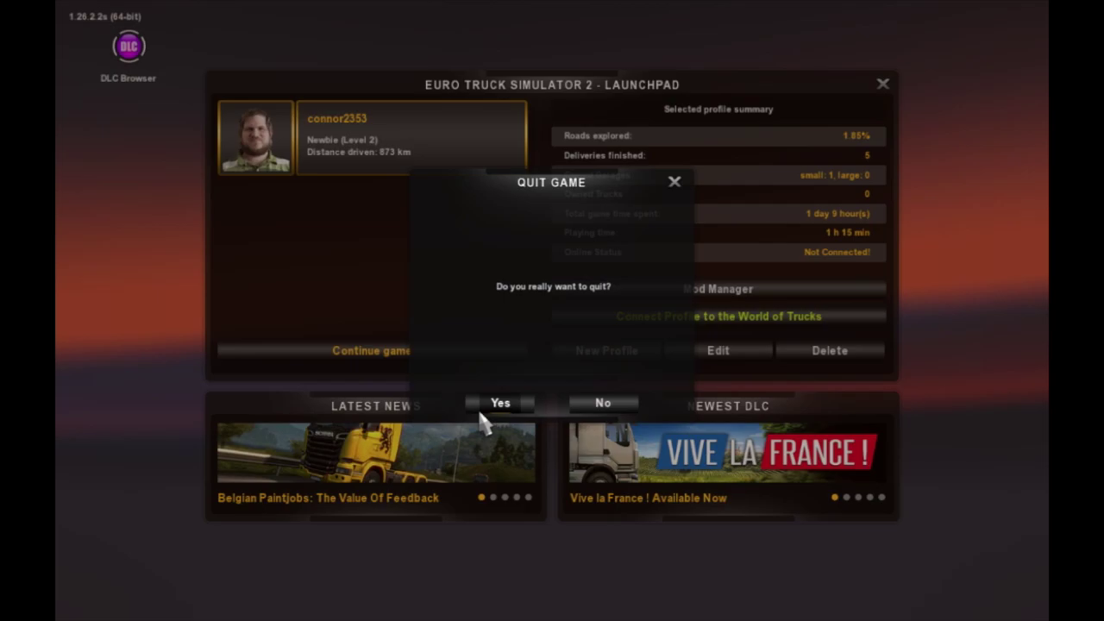
- Confirm quitting Euro Truck Simulator 2, then open the OBS menu-bar status menu
{"action": "left_click", "coordinate": [479, 409]}
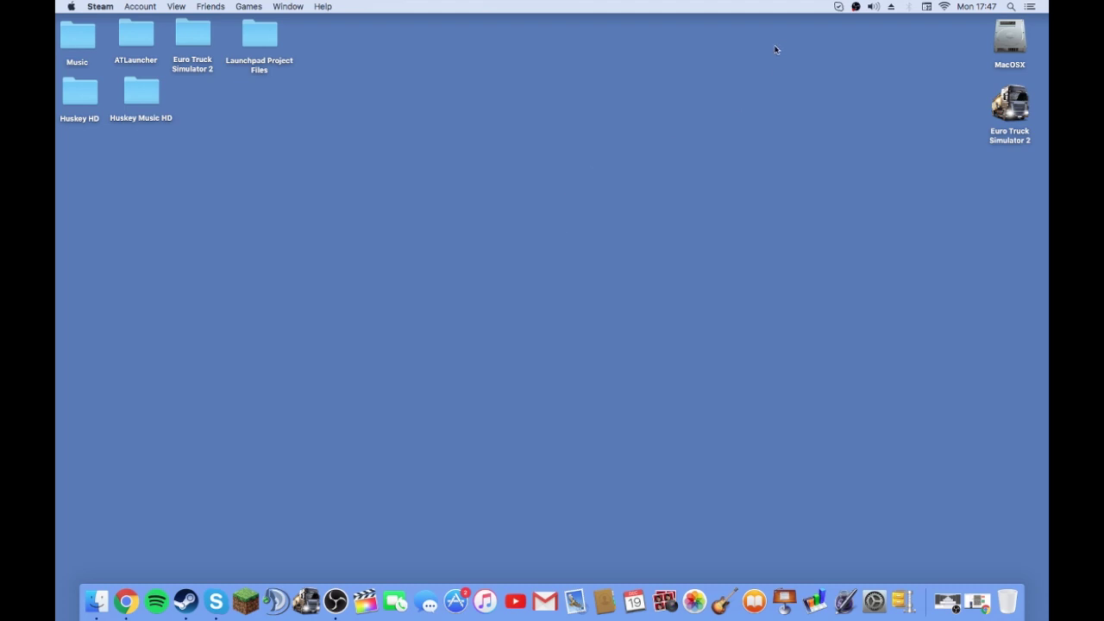
{"action": "left_click", "coordinate": [857, 7]}
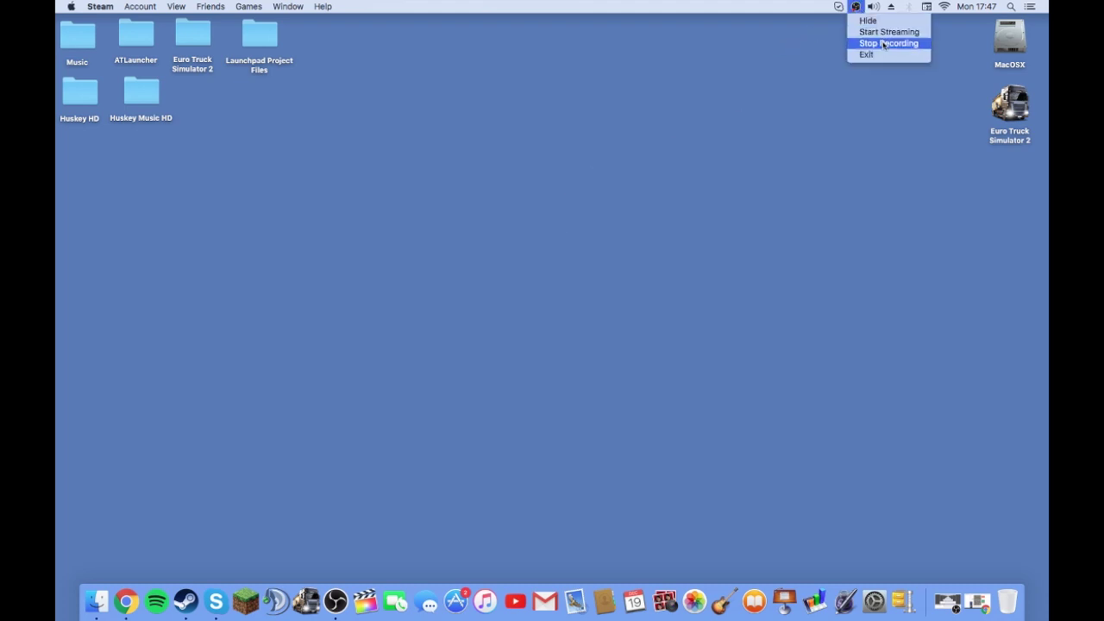